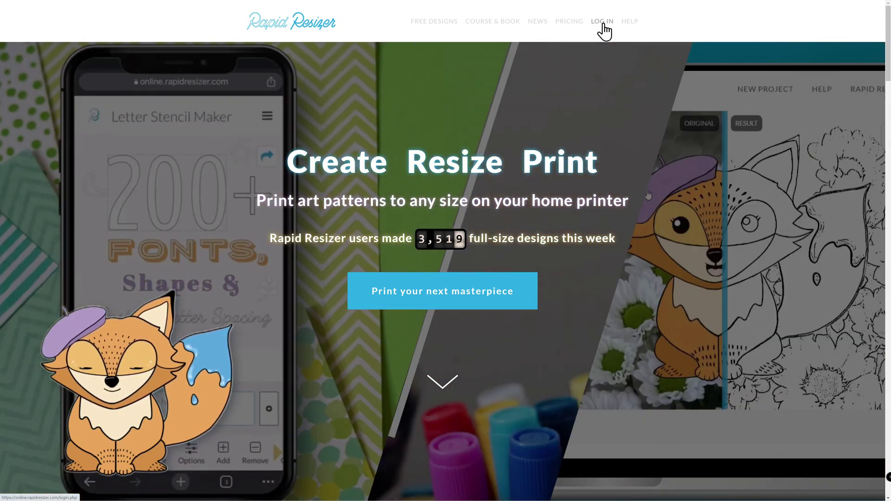
Sign in to the Rapid Resizer account from the LOG IN link in the top menu.
left_click(603, 29)
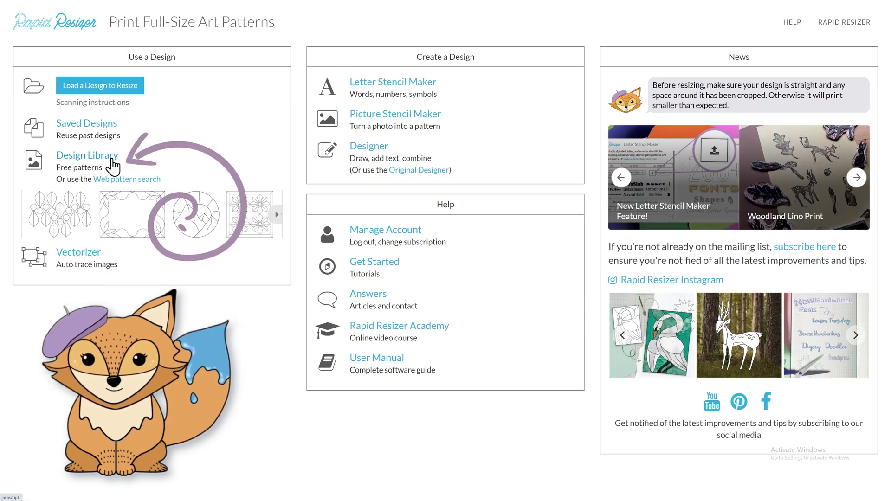
left_click(110, 160)
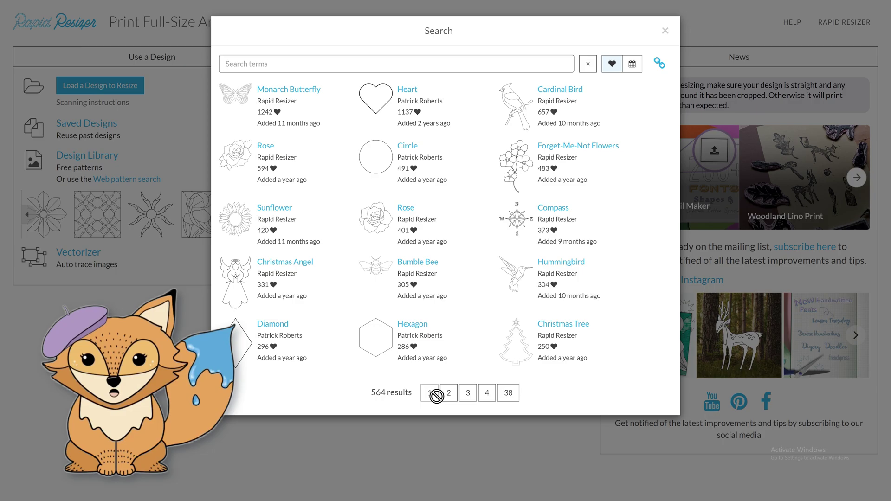
left_click(452, 394)
left_click(454, 395)
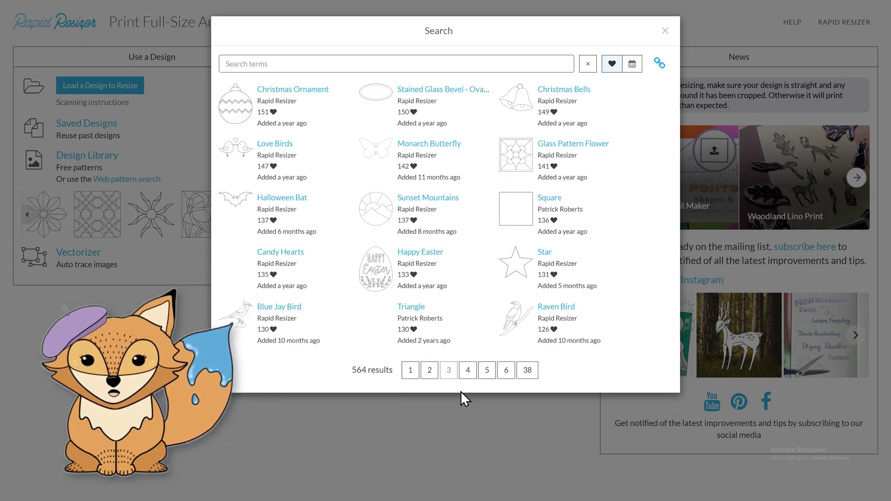
left_click(463, 369)
left_click(395, 390)
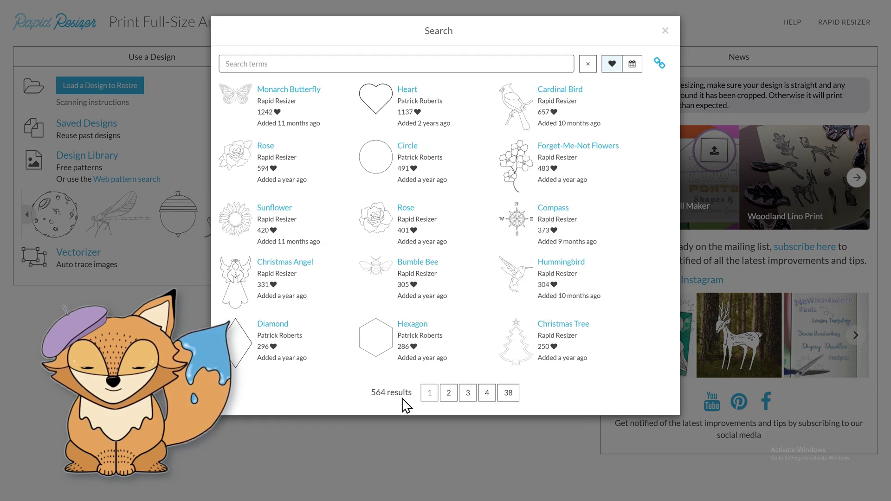
left_click(390, 441)
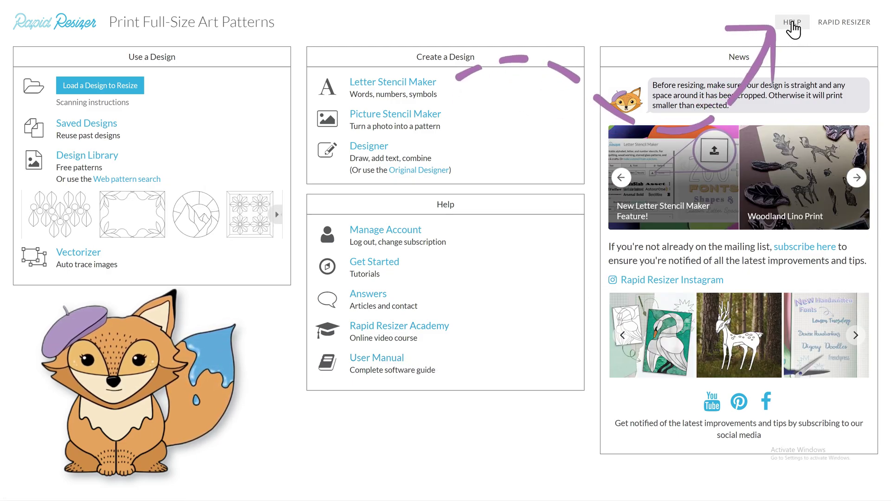
left_click(792, 22)
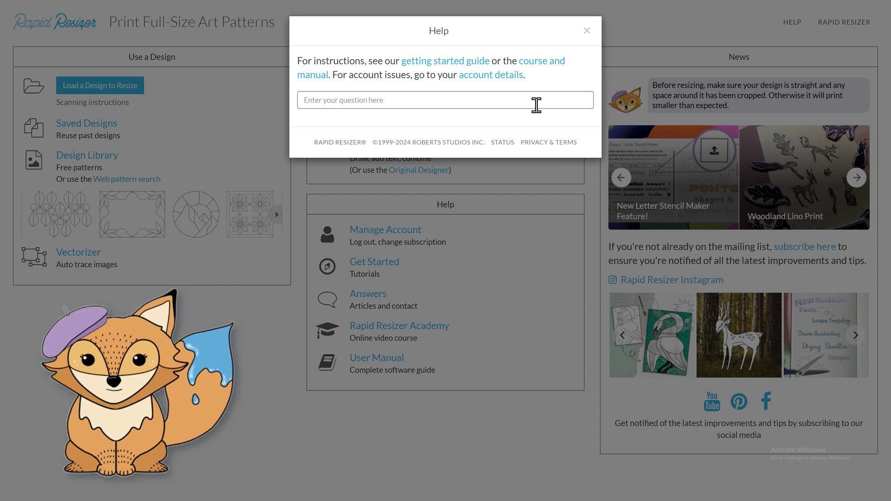
left_click(536, 105)
type("shortcut")
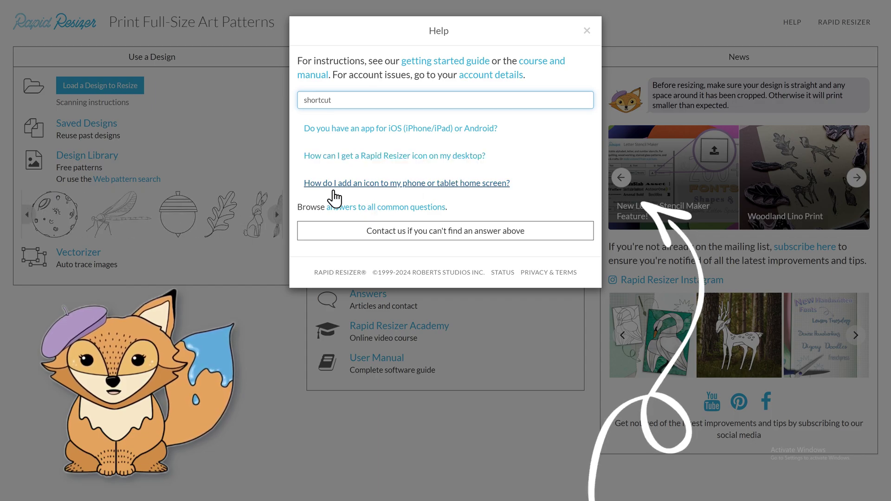
left_click(422, 155)
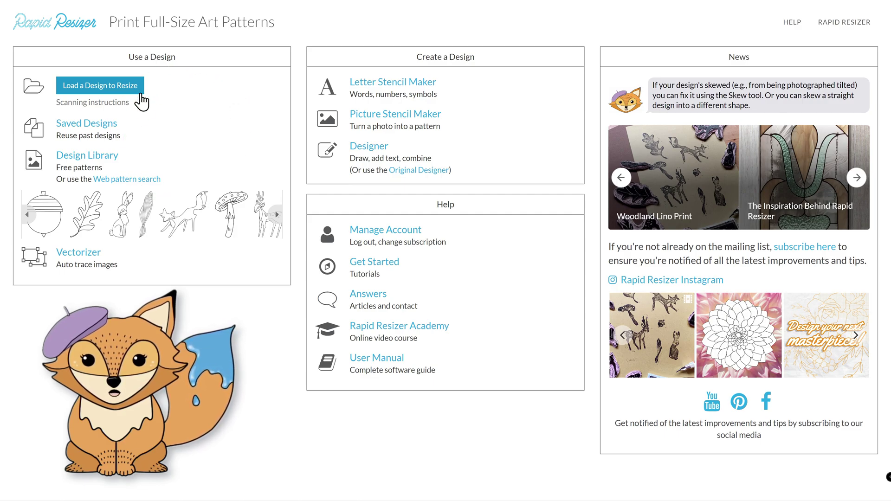
left_click(140, 93)
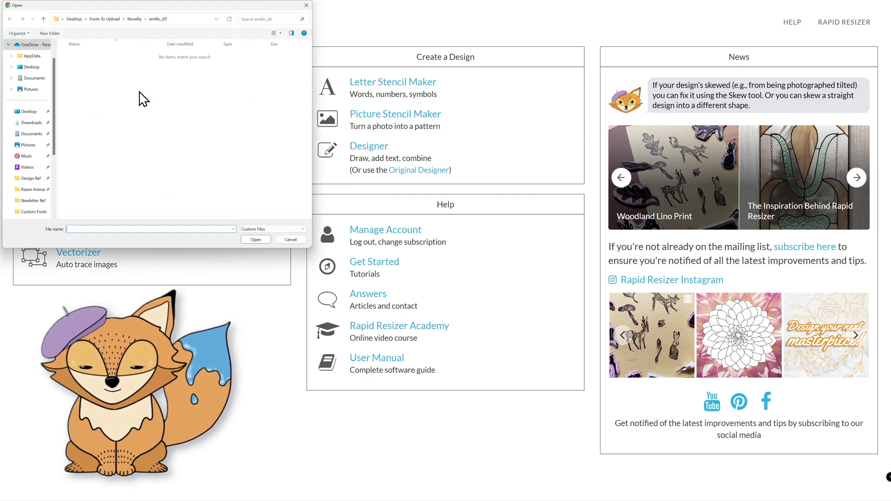
left_click(27, 145)
left_click(290, 238)
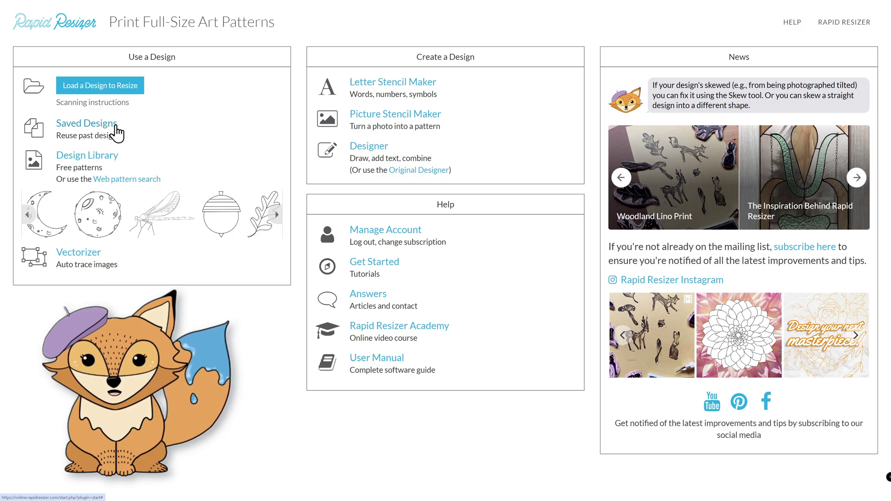
Find the Swan Stained Glass design in Saved Designs and open it for printing at 3.49 × 5.02 inches.
left_click(110, 126)
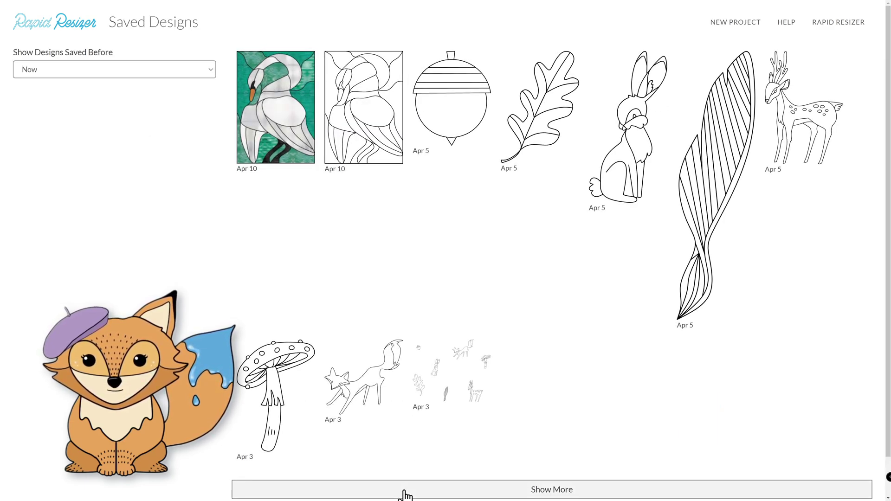
scroll(406, 494, "down", 1)
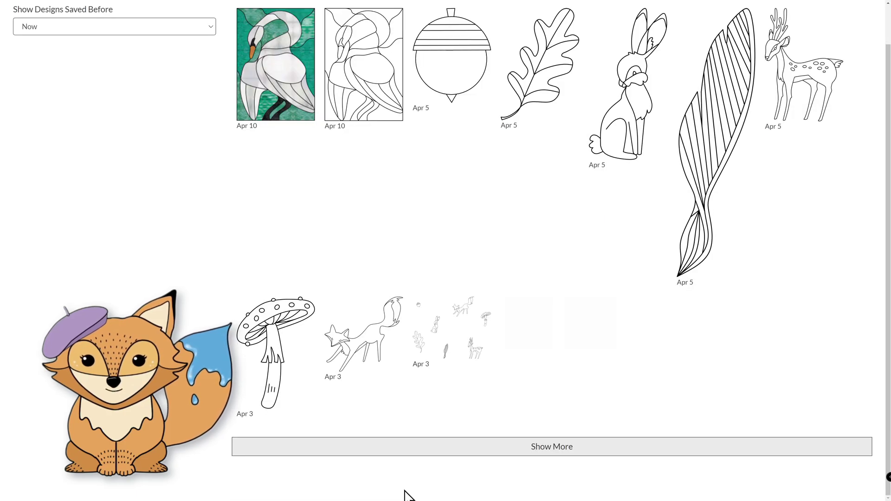
left_click(446, 446)
scroll(568, 344, "down", 2)
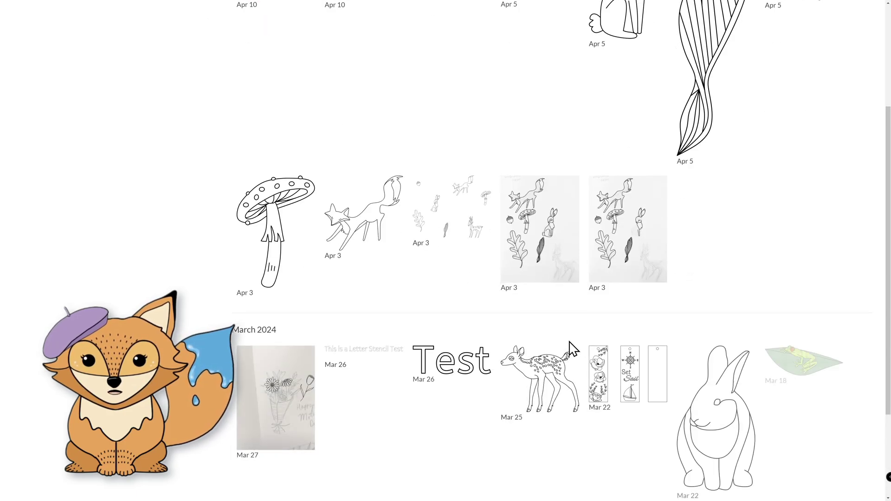
scroll(569, 343, "up", 3)
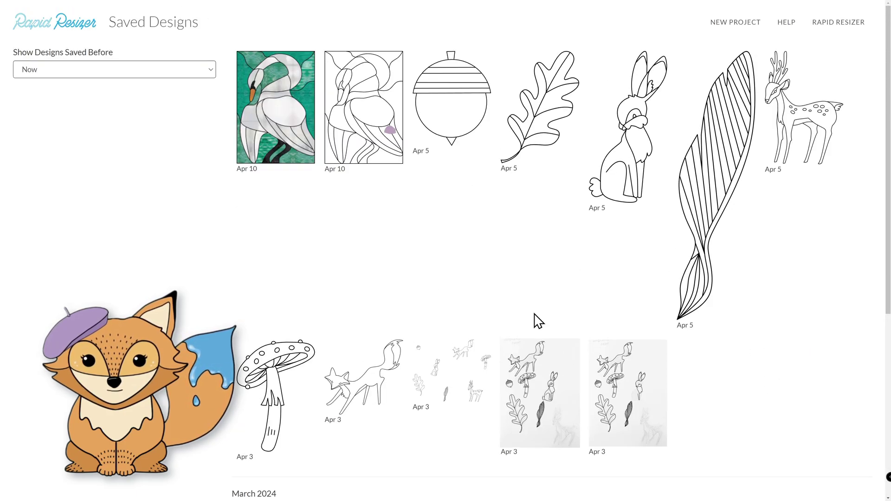
left_click(118, 77)
left_click(105, 282)
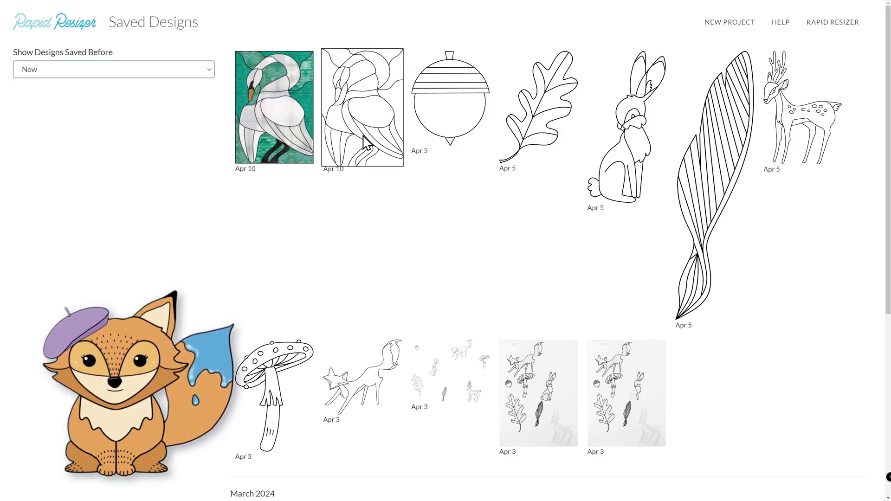
left_click(366, 141)
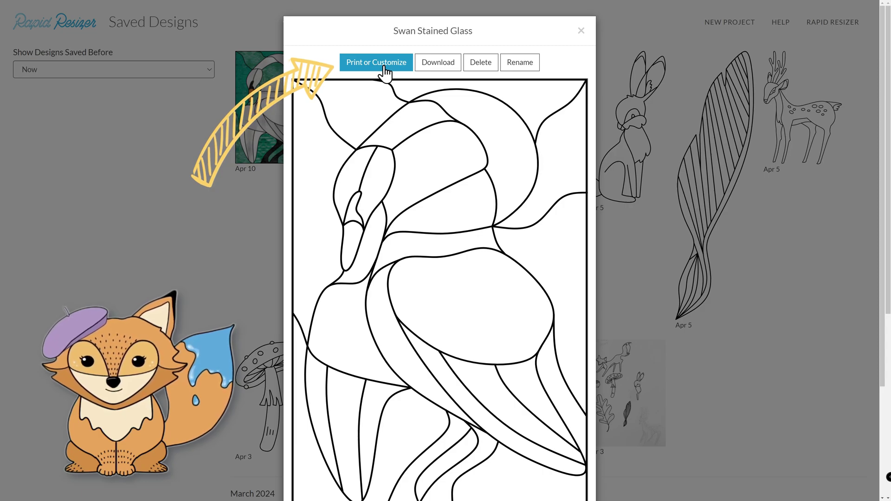
scroll(394, 98, "down", 5)
scroll(394, 89, "up", 5)
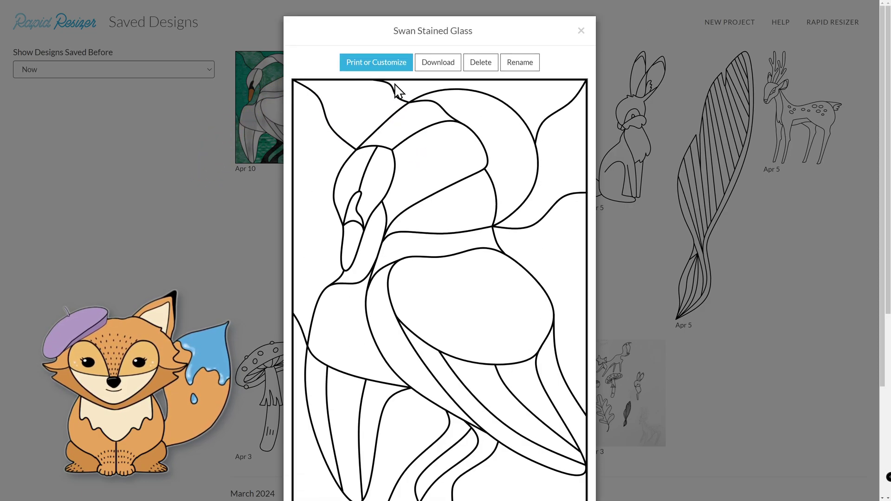
left_click(376, 62)
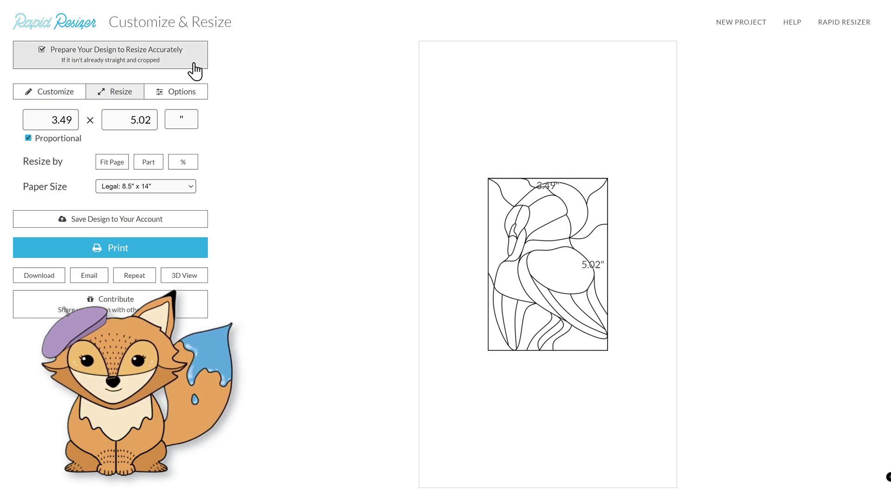
mouse_move(110, 54)
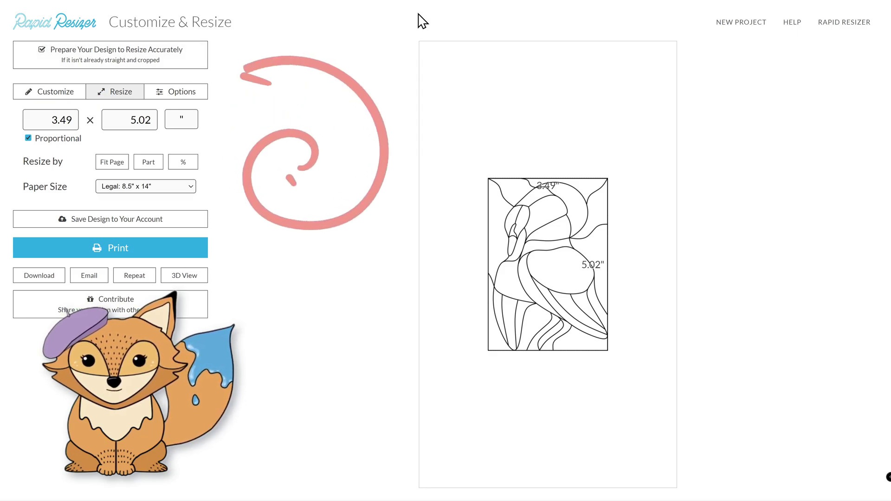
View the Customize tools, then return to Resize to set the swan 10 inches wide.
left_click(78, 95)
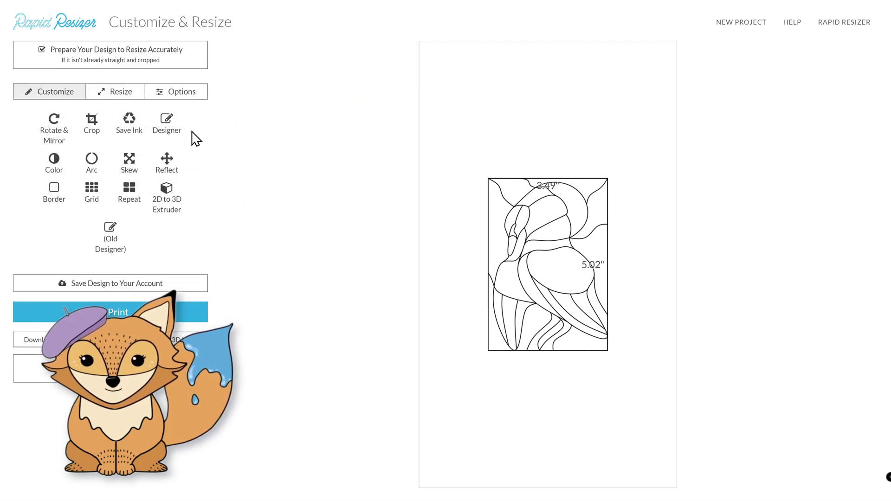
left_click(139, 99)
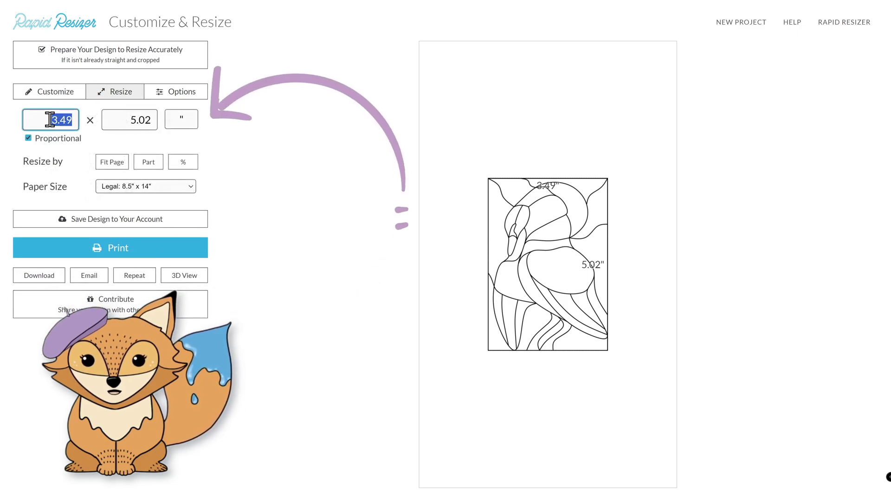
type("1")
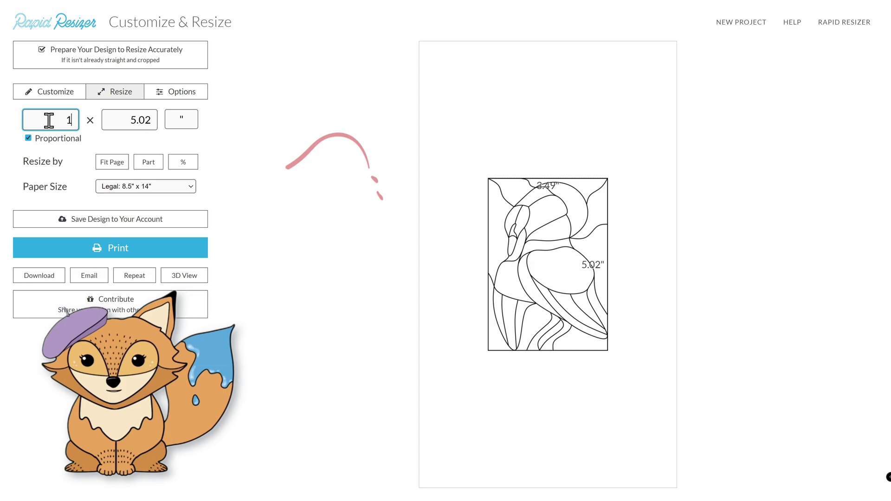
type("0")
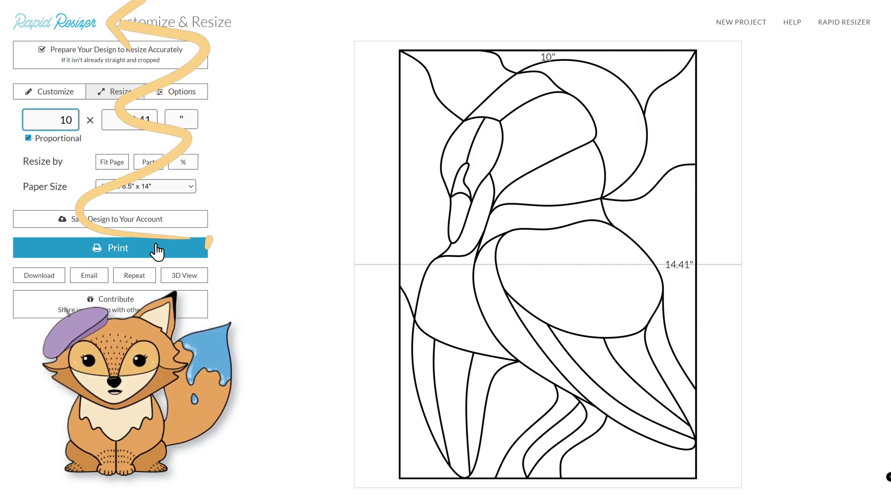
Leave the 10 × 14.41 inch swan pattern using the Rapid Resizer logo.
left_click(63, 28)
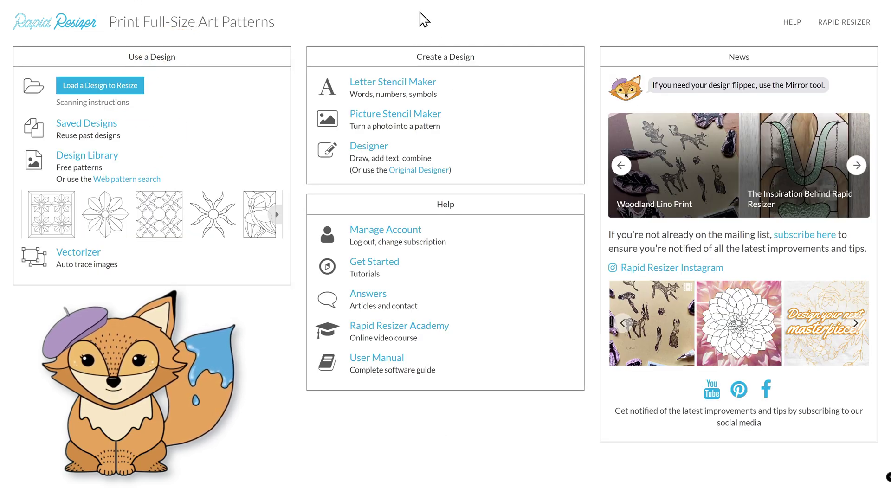